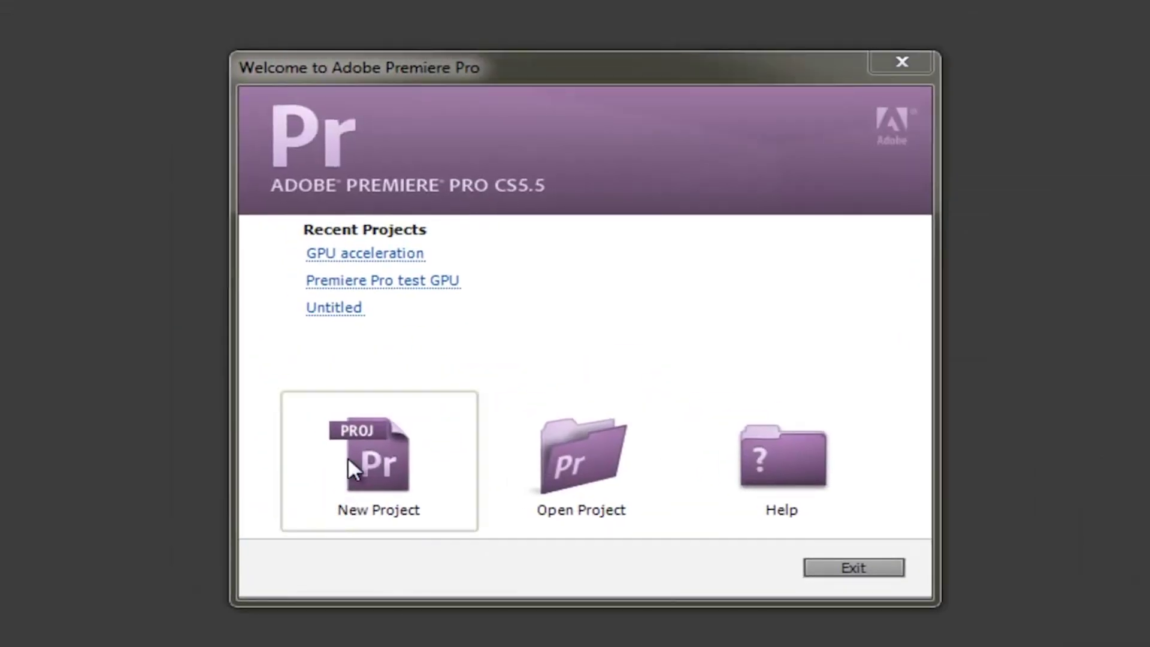
- Start a new project using the Mercury Playback Engine Software Only renderer
left_click(348, 461)
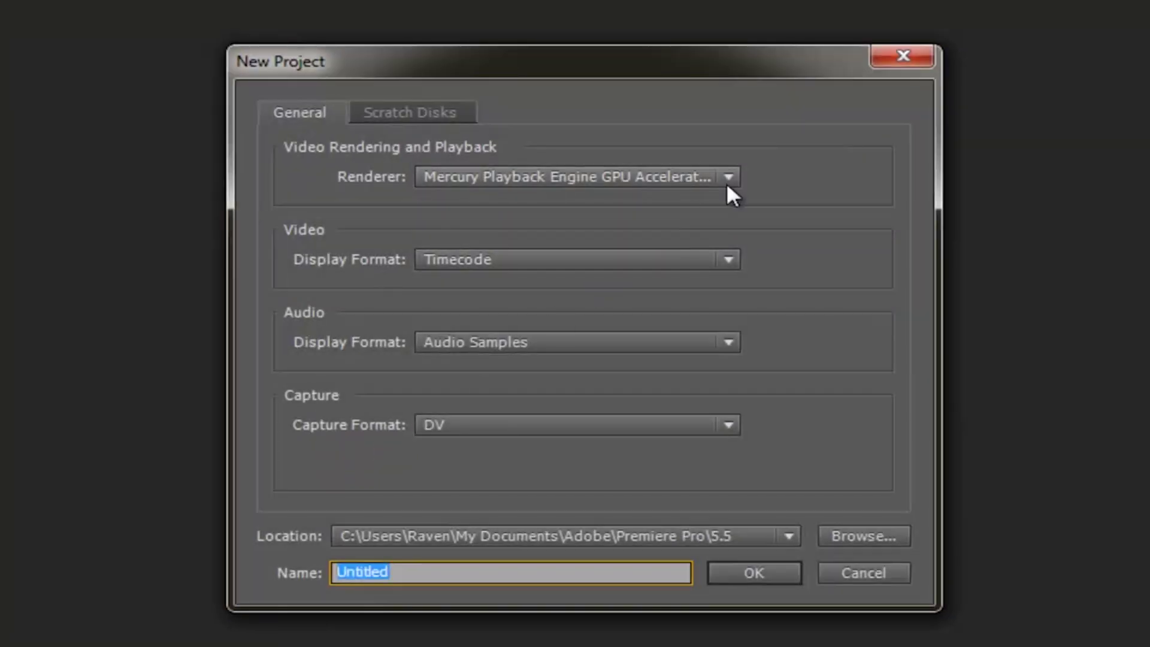
left_click(728, 179)
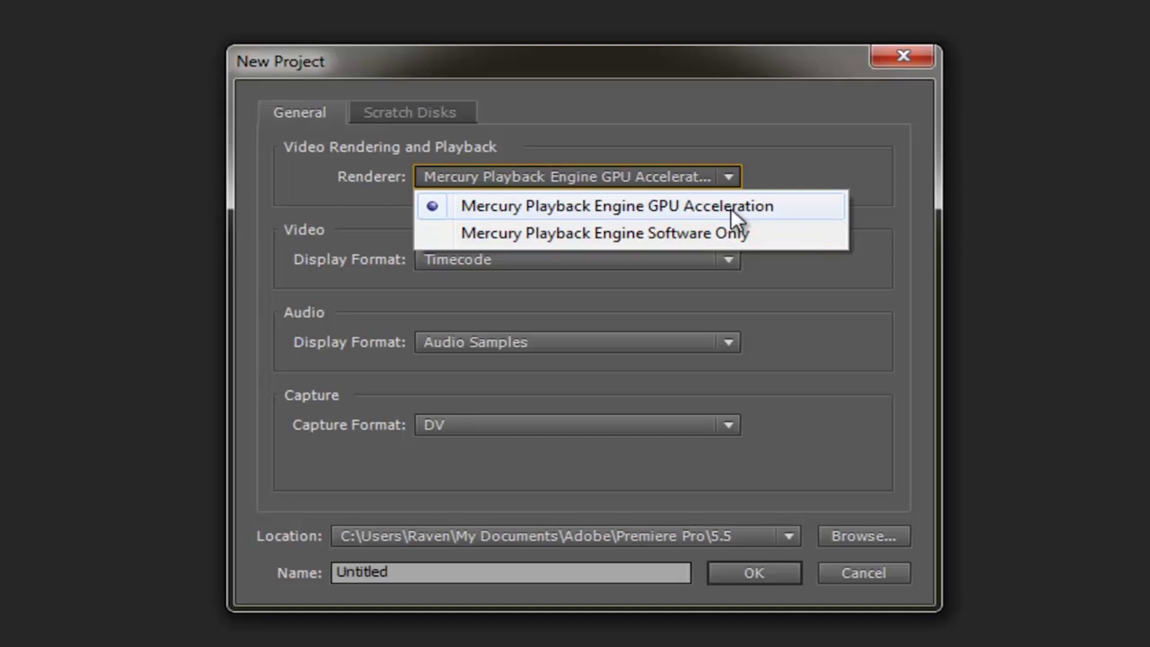
left_click(732, 233)
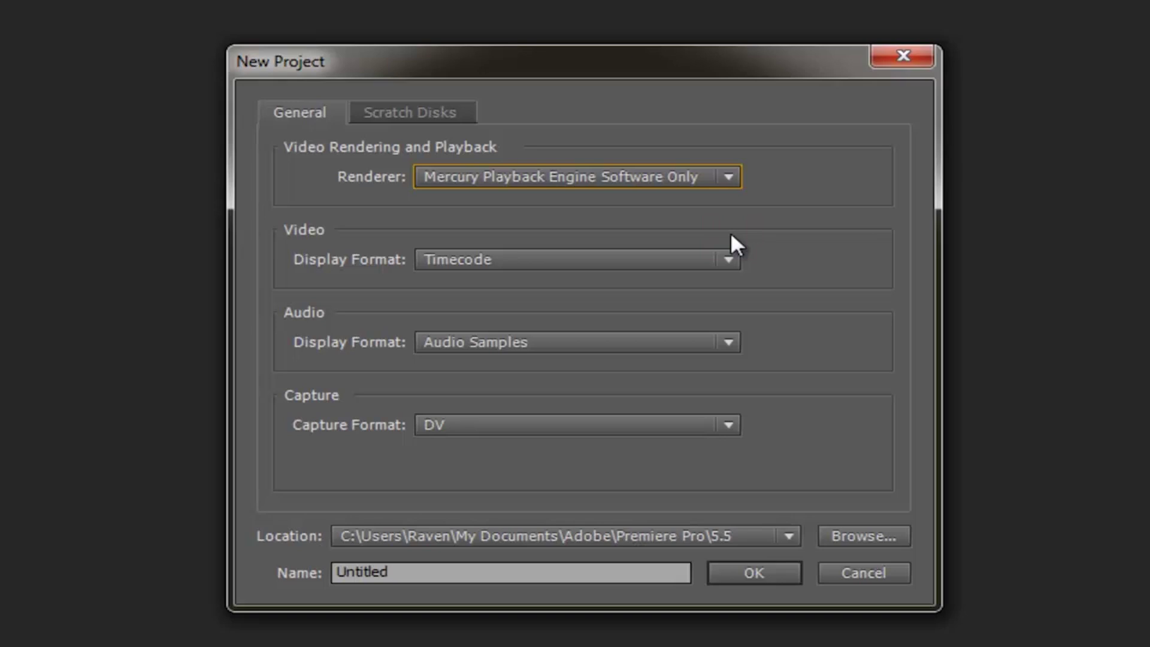
- Check the scratch disk settings and name the project 'GPU acceleration test'
left_click(431, 114)
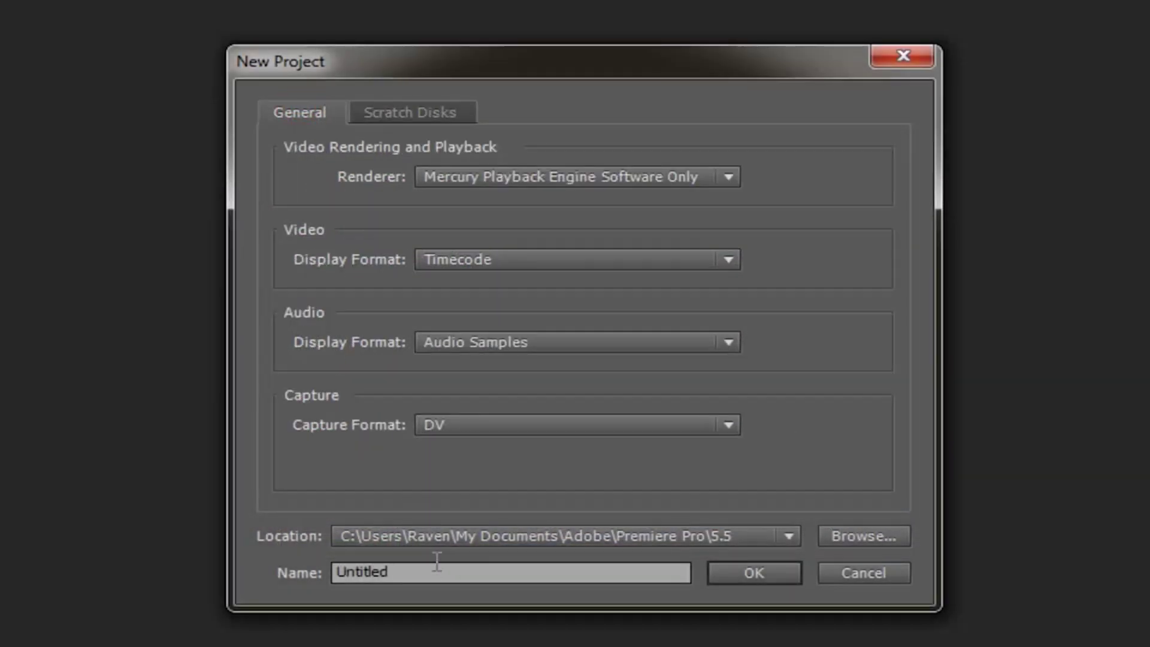
double_click(434, 570)
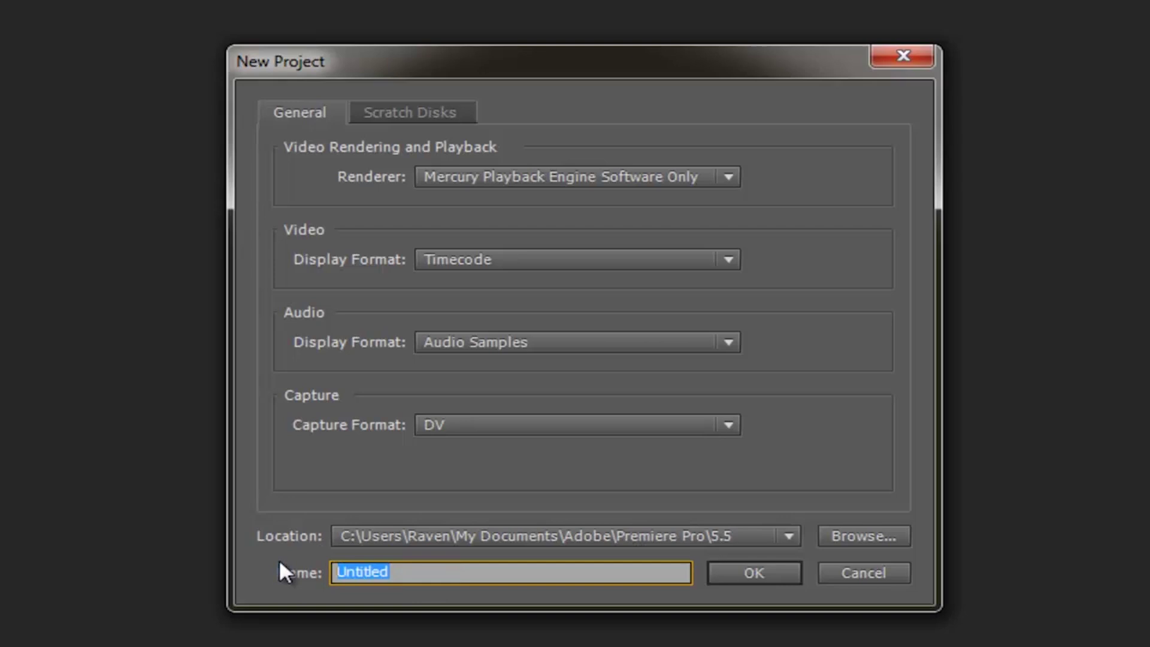
type("GPU acceleration tes")
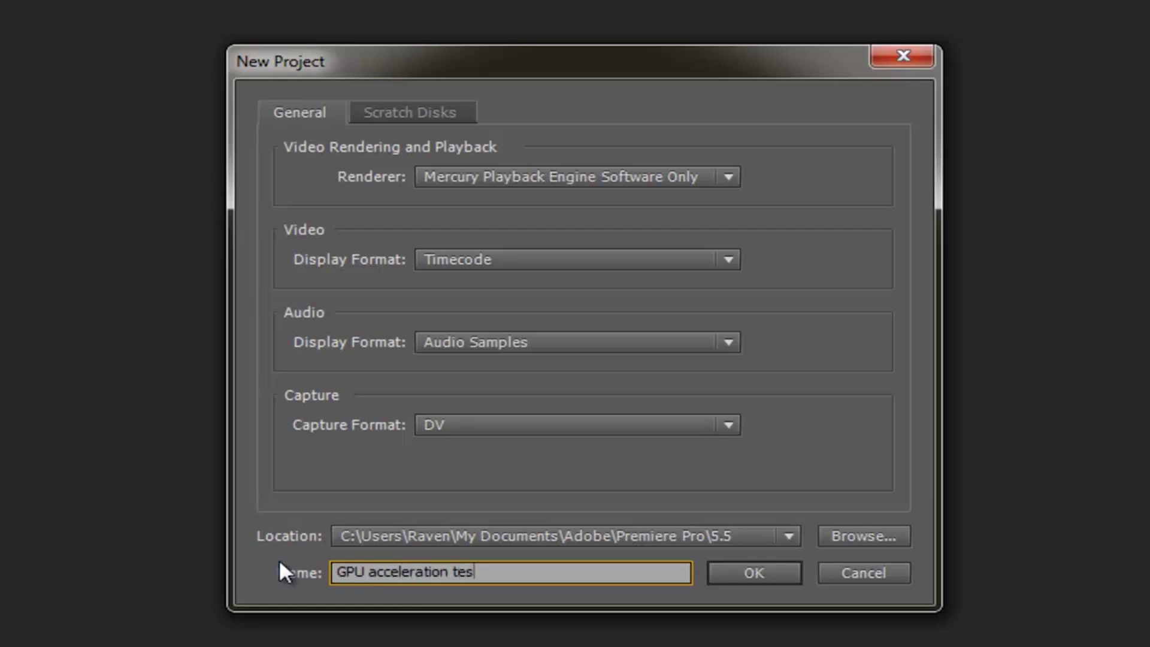
type("t")
- Confirm the project, add a DSLR 1080p25 sequence, and import clips 00014–00017.MTS
left_click(799, 572)
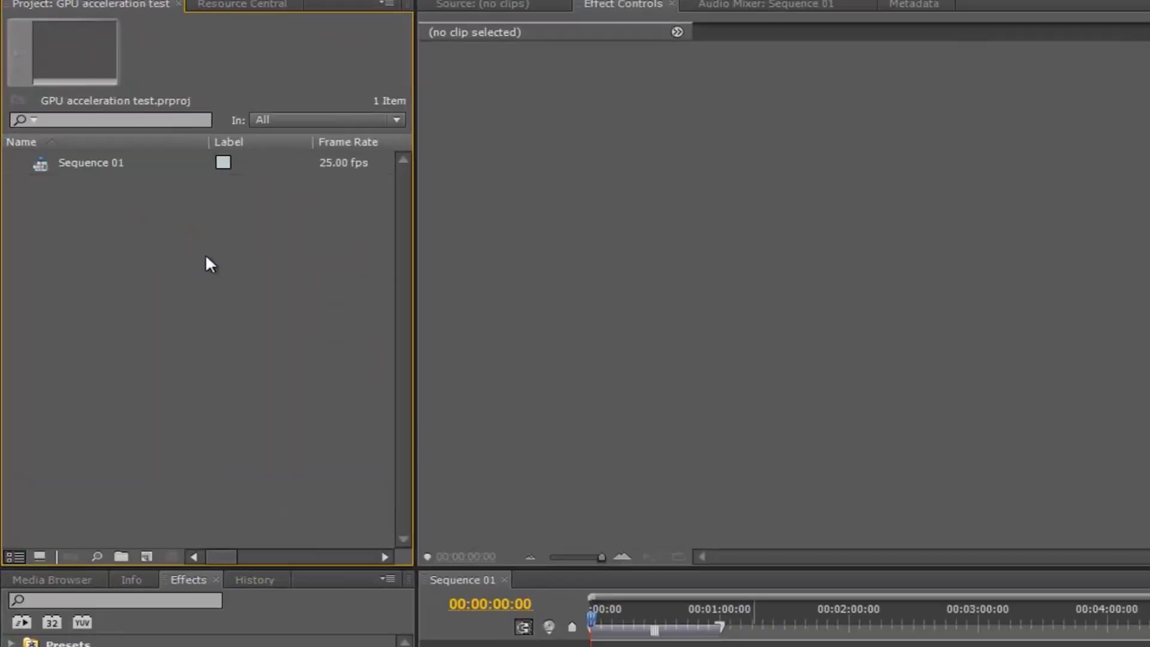
left_click(120, 192)
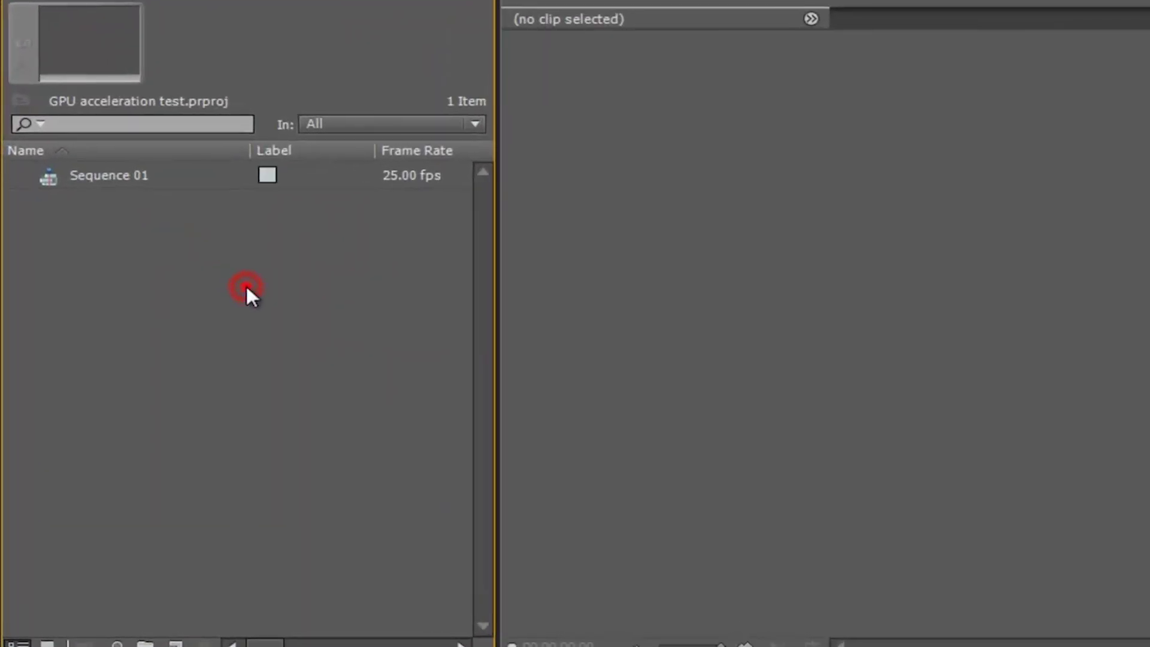
double_click(246, 288)
left_click_drag(271, 162, 723, 121)
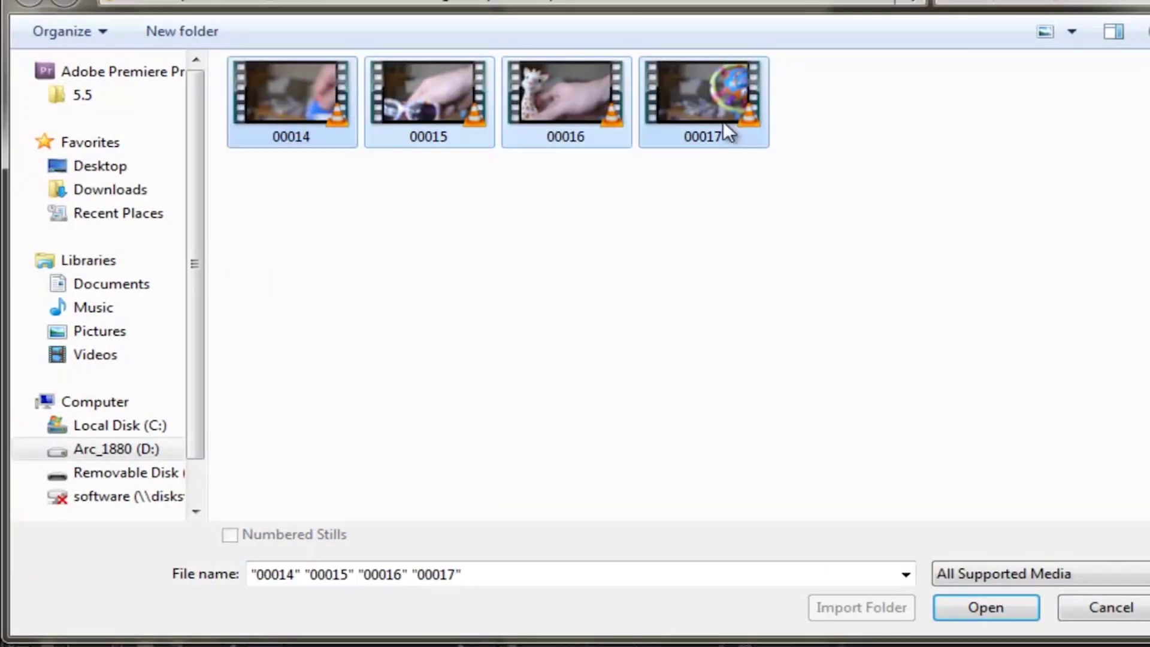
left_click(985, 607)
- Load 00014.MTS into the Source Monitor and play it to preview
left_click(80, 155)
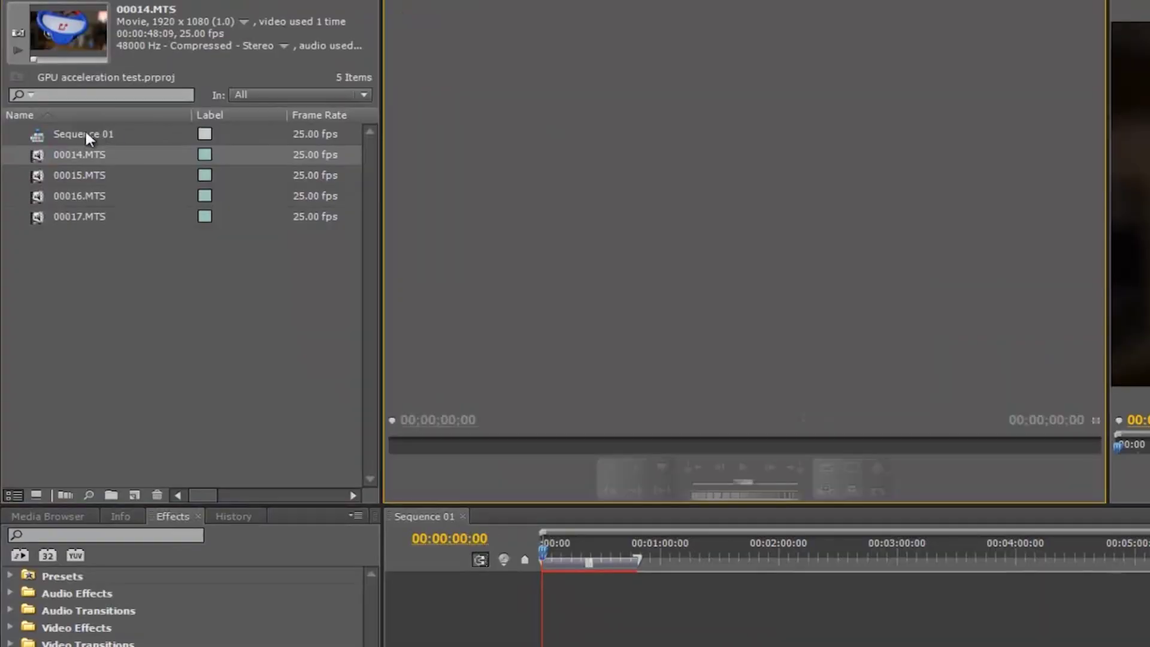
left_click_drag(44, 155, 698, 154)
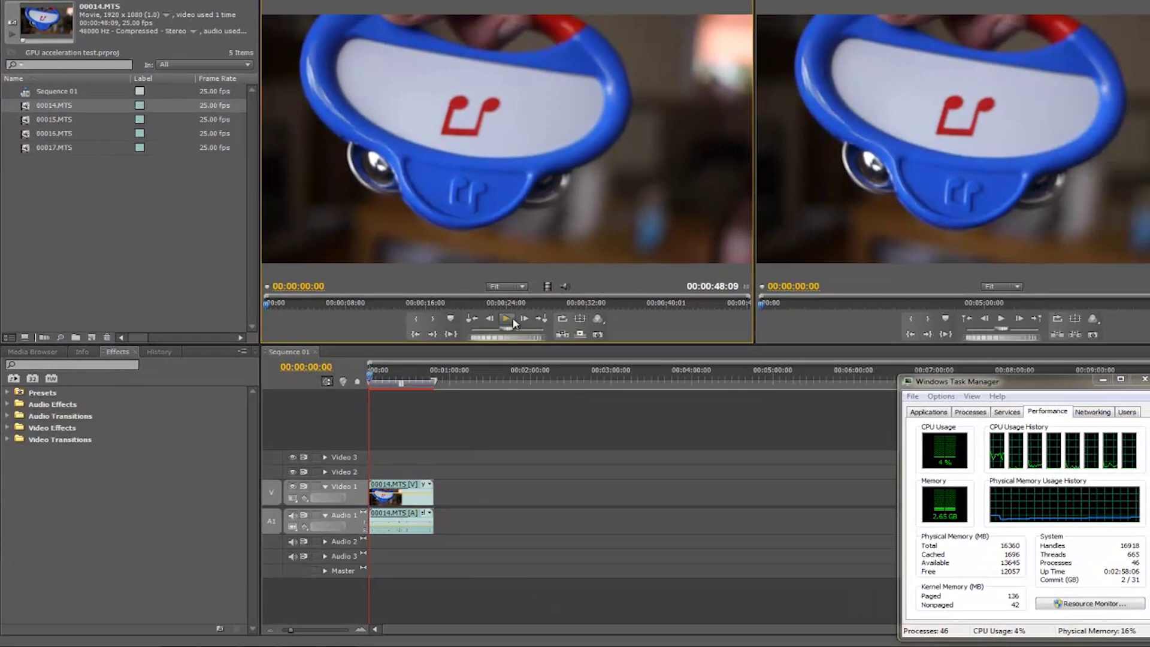
left_click(506, 318)
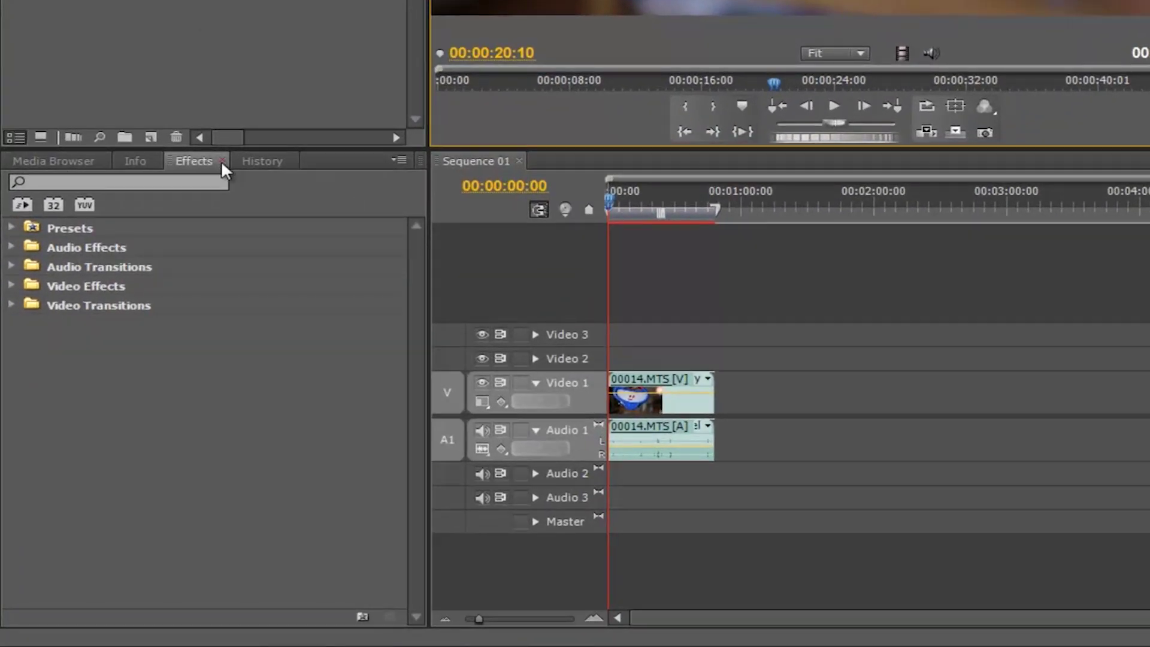
- Filter the effects list to Accelerated Effects and apply Fast Color Corrector to 00014.MTS
left_click(206, 164)
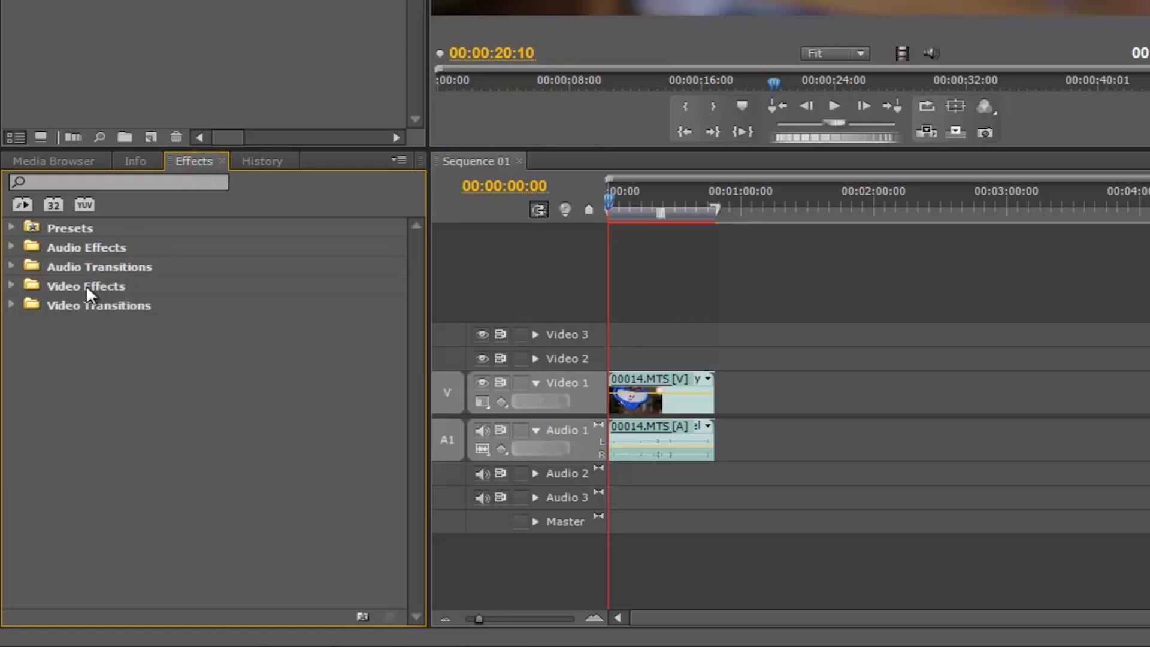
left_click(14, 207)
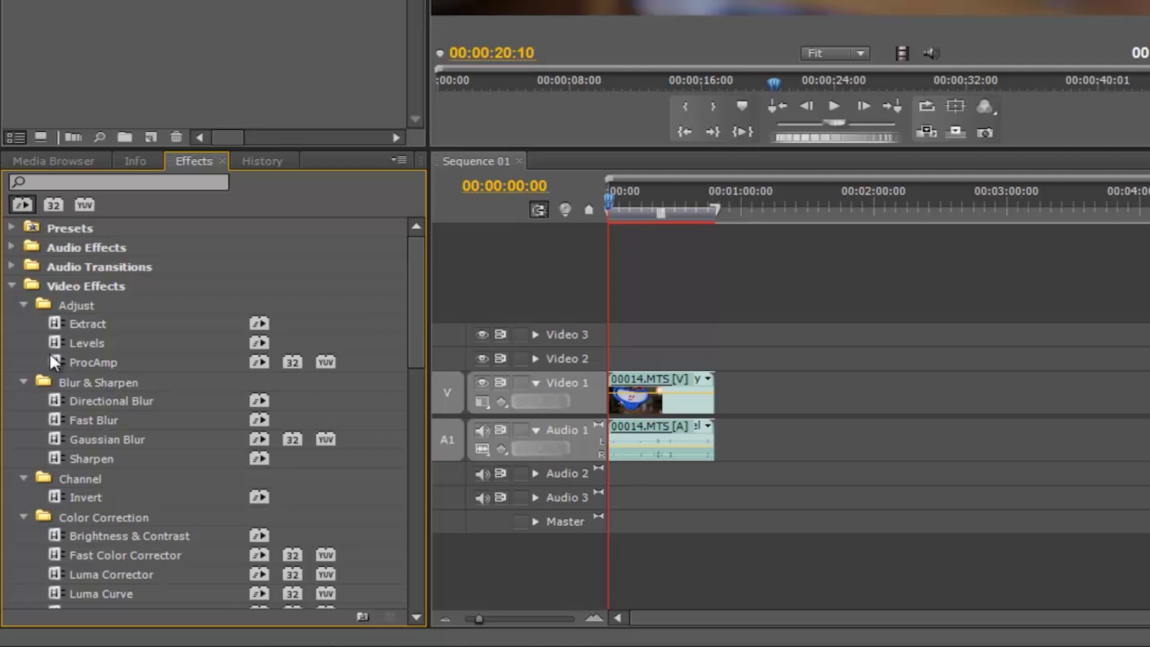
scroll(50, 355, "down", 1)
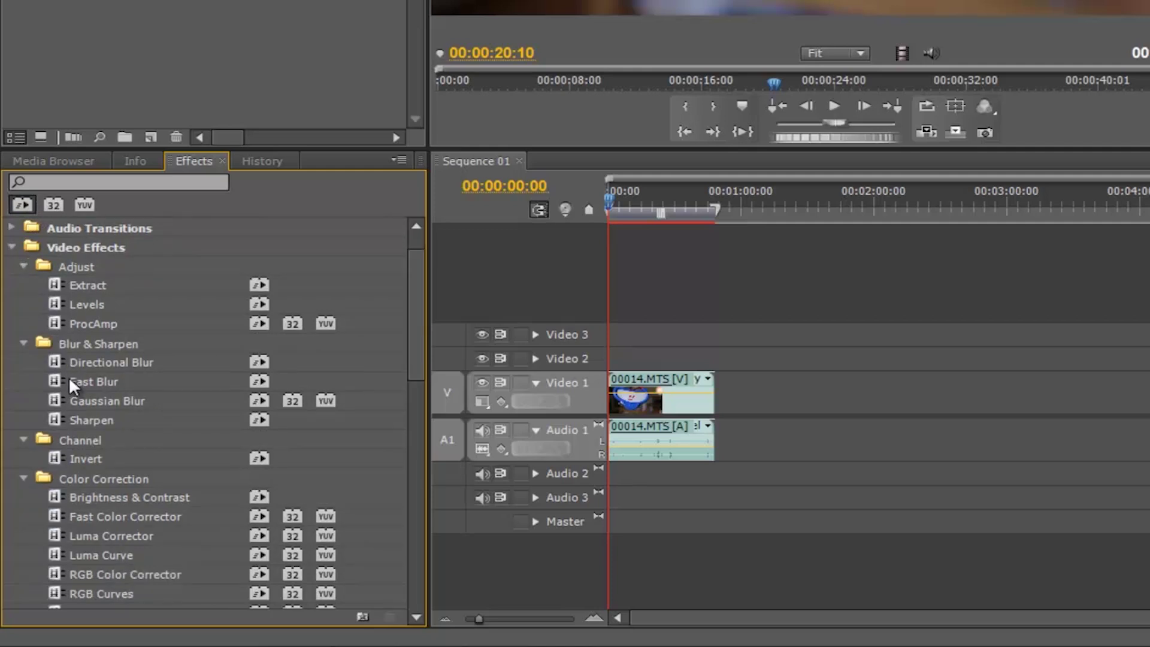
scroll(70, 381, "down", 1)
left_click_drag(49, 470, 661, 404)
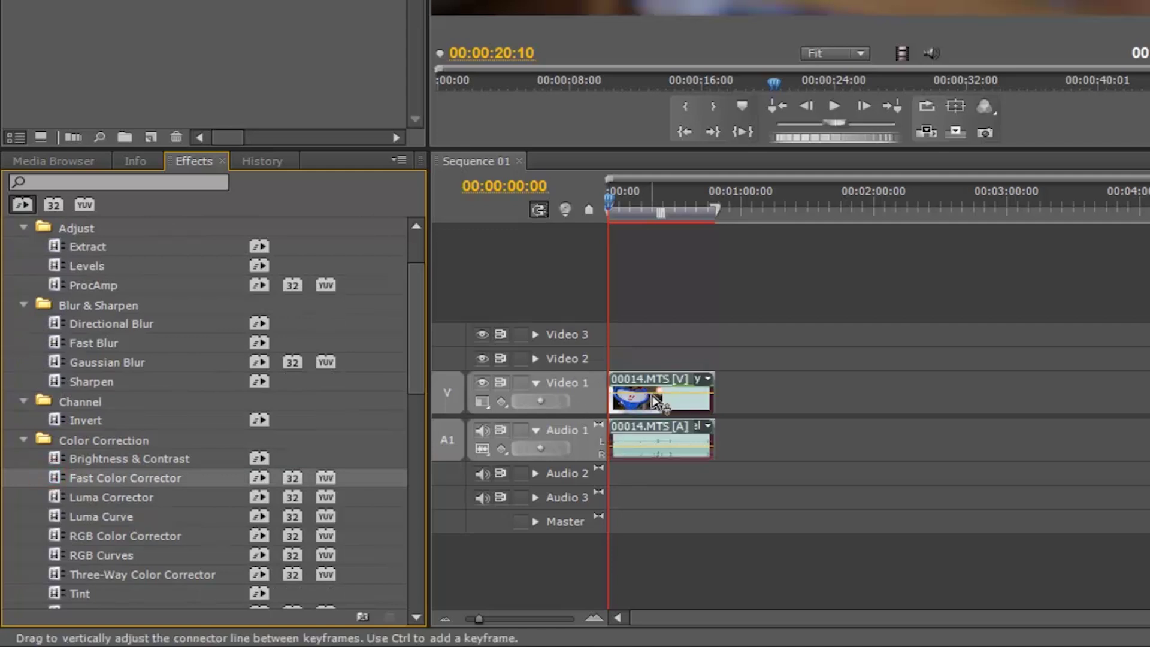
- Find and select the Vertical Flip effect in the accelerated effects list
scroll(211, 399, "down", 3)
scroll(210, 398, "down", 3)
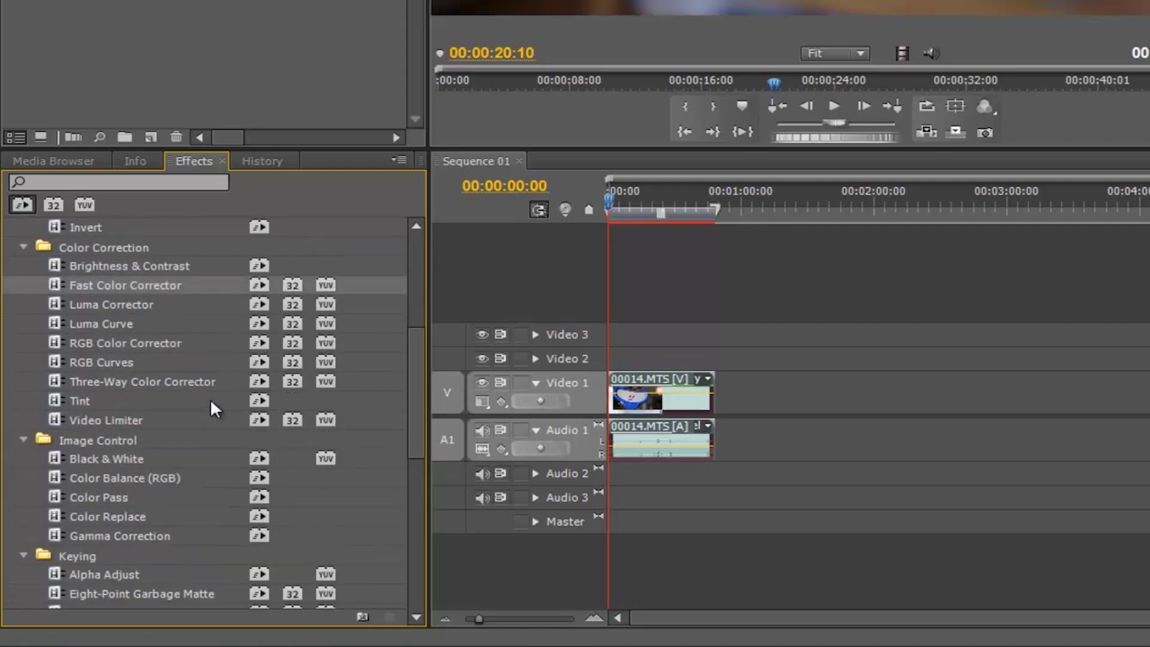
scroll(210, 398, "down", 5)
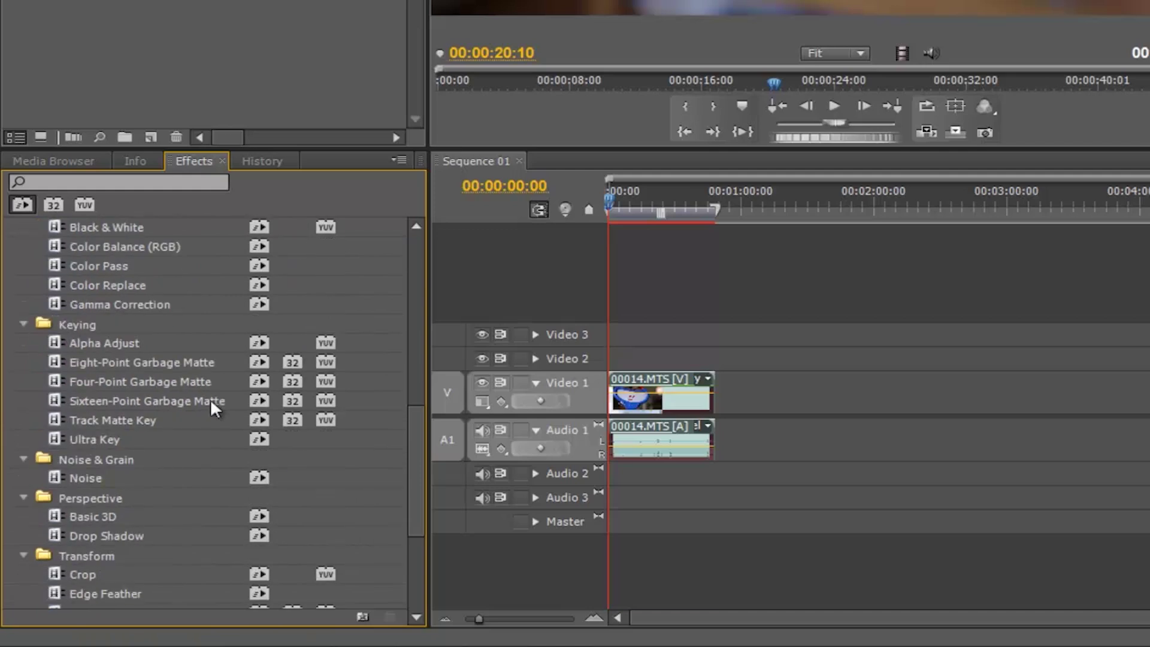
left_click(53, 536)
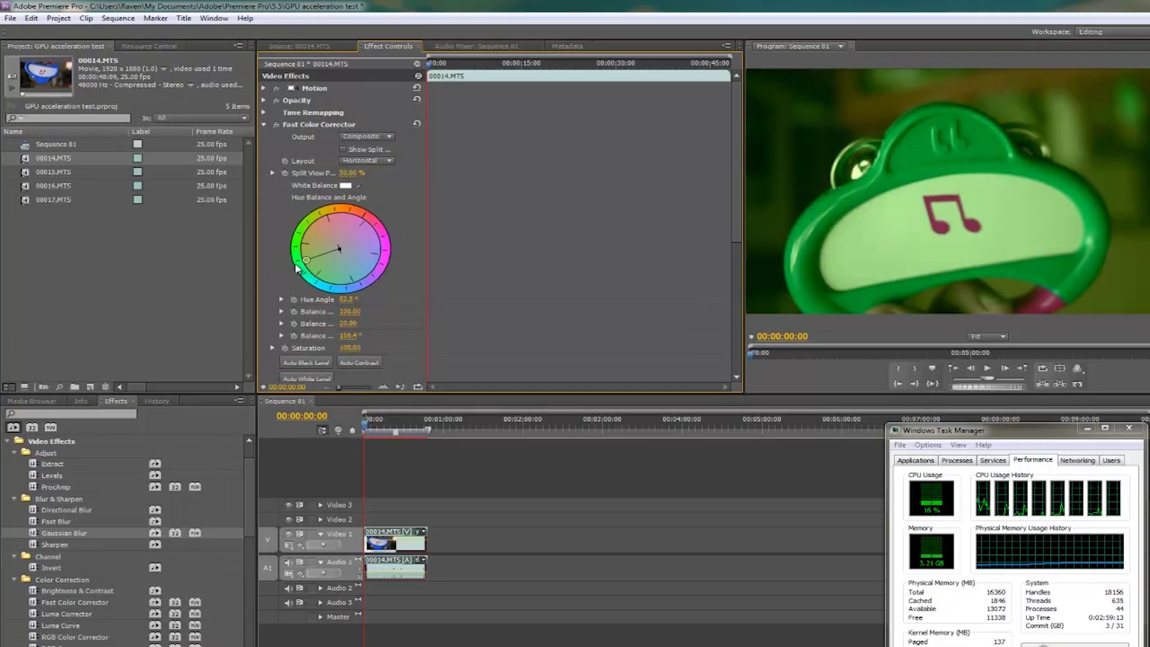
- Drag the Fast Color Corrector hue wheel to tint the clip green
left_click_drag(280, 242, 316, 246)
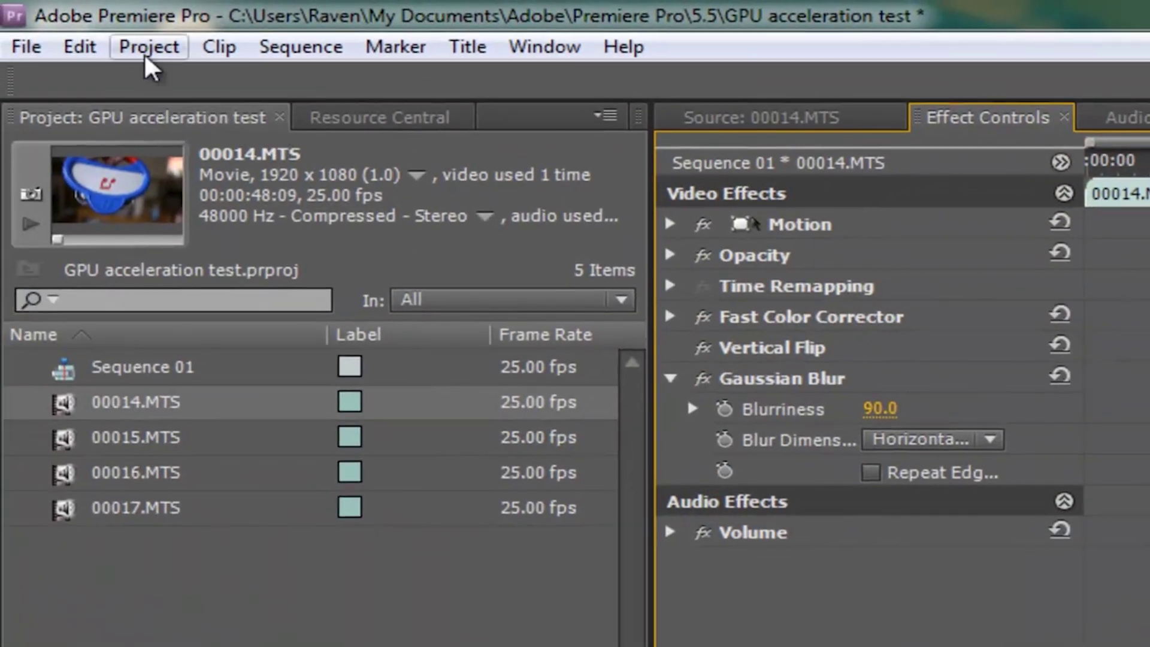
- Set the renderer to Mercury Playback Engine GPU Acceleration in Project Settings > General
left_click(152, 45)
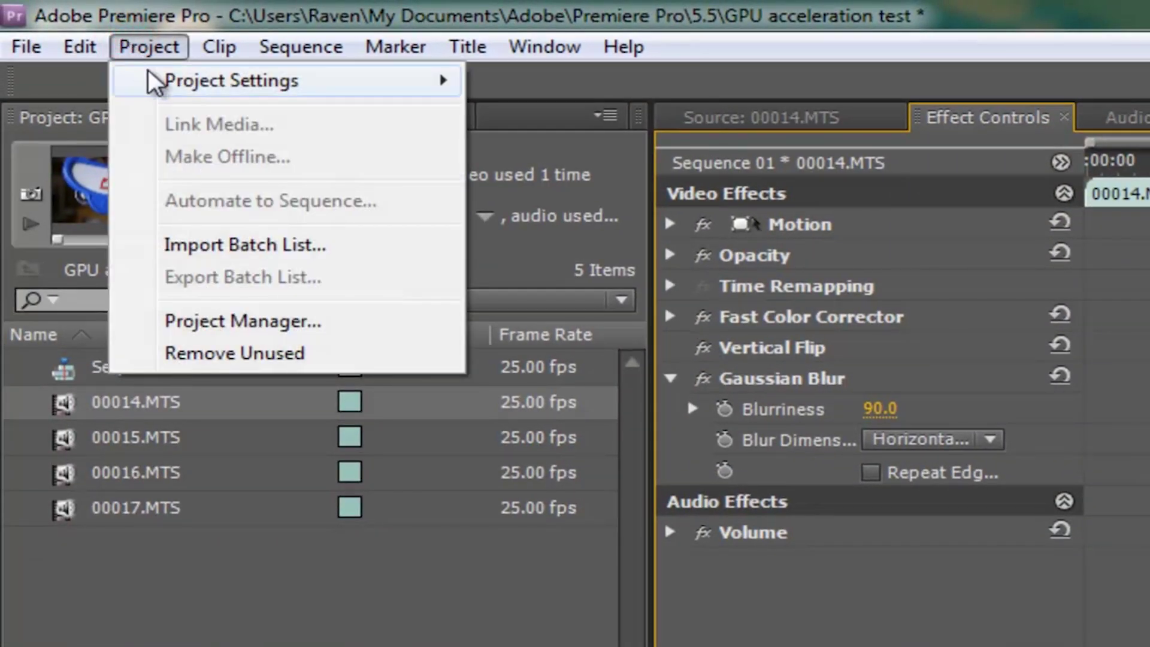
mouse_move(159, 83)
left_click(488, 84)
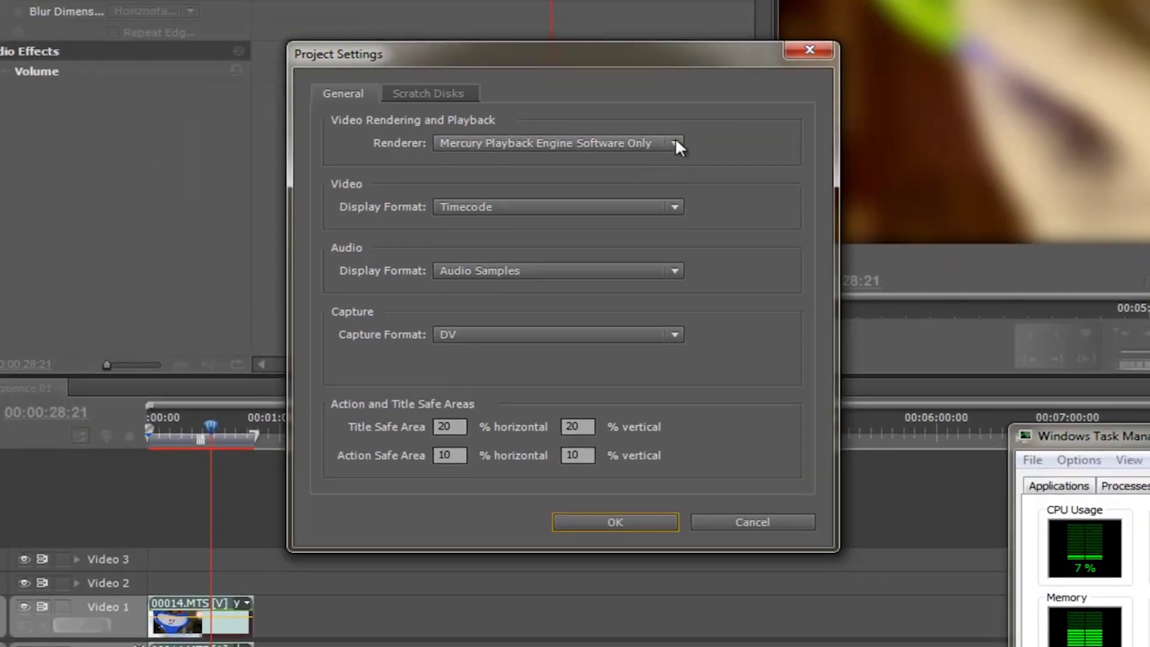
left_click(675, 143)
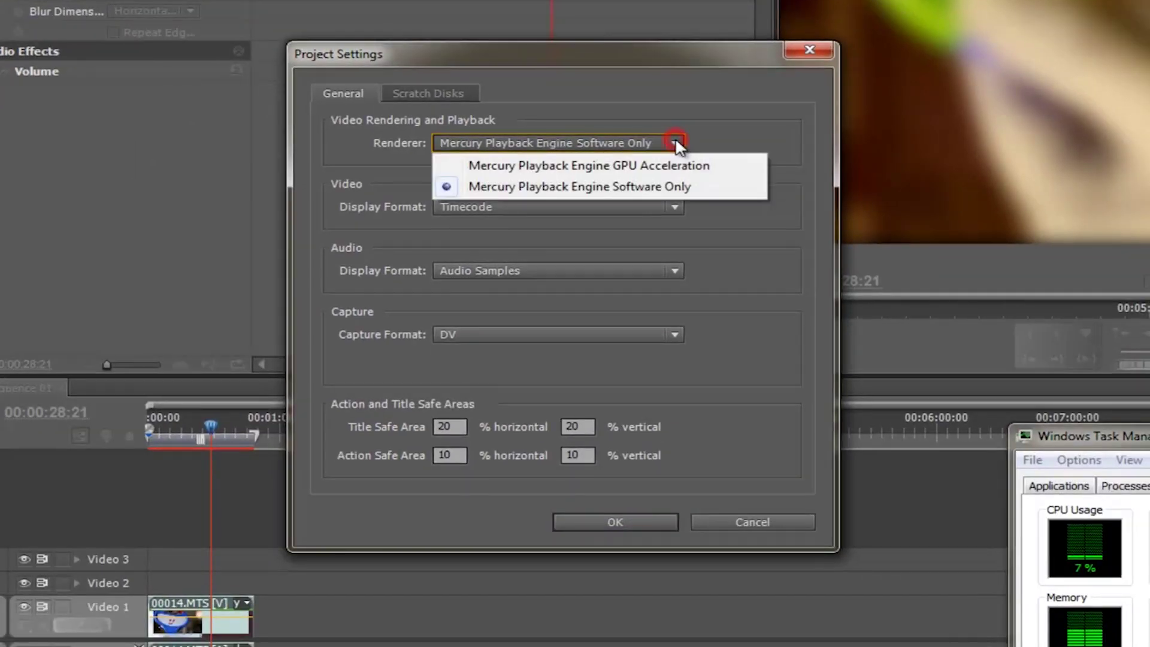
left_click(676, 165)
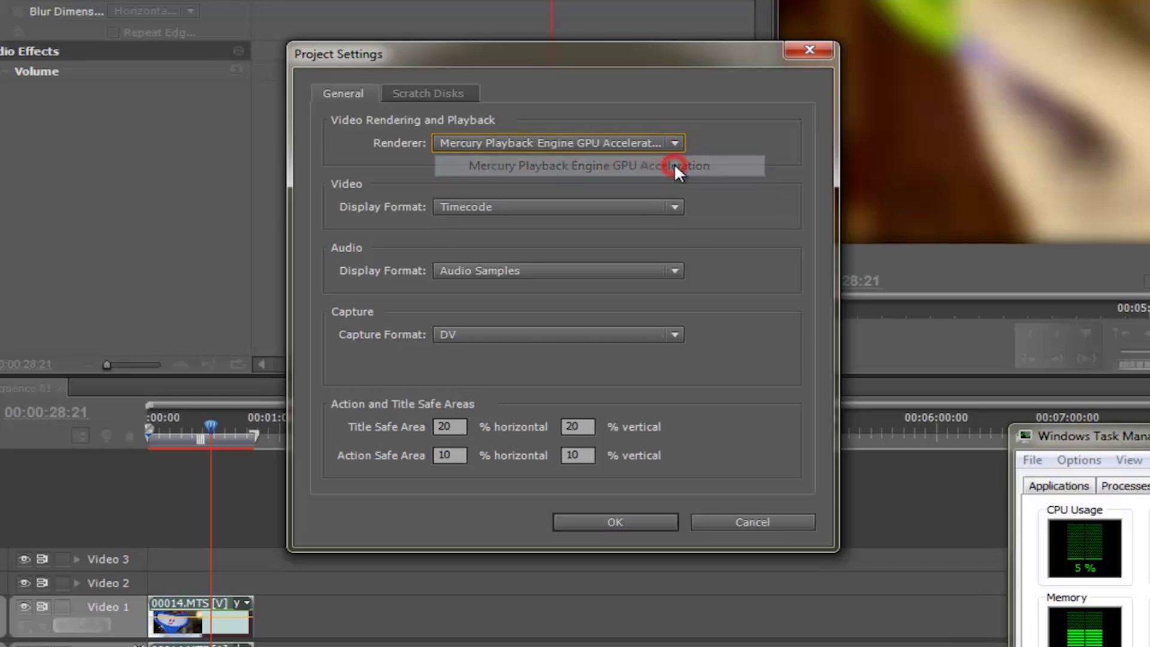
left_click(630, 523)
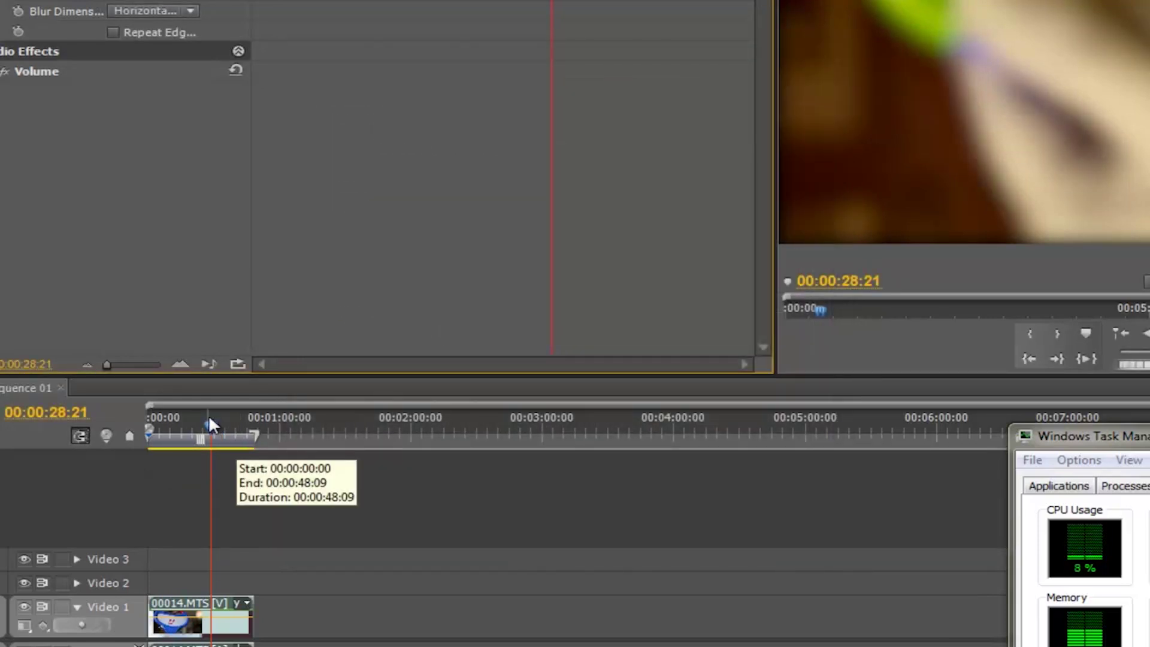
- Rewind Sequence 01 to 00:00:00:00 and play it back with GPU acceleration
left_click_drag(208, 418, 144, 437)
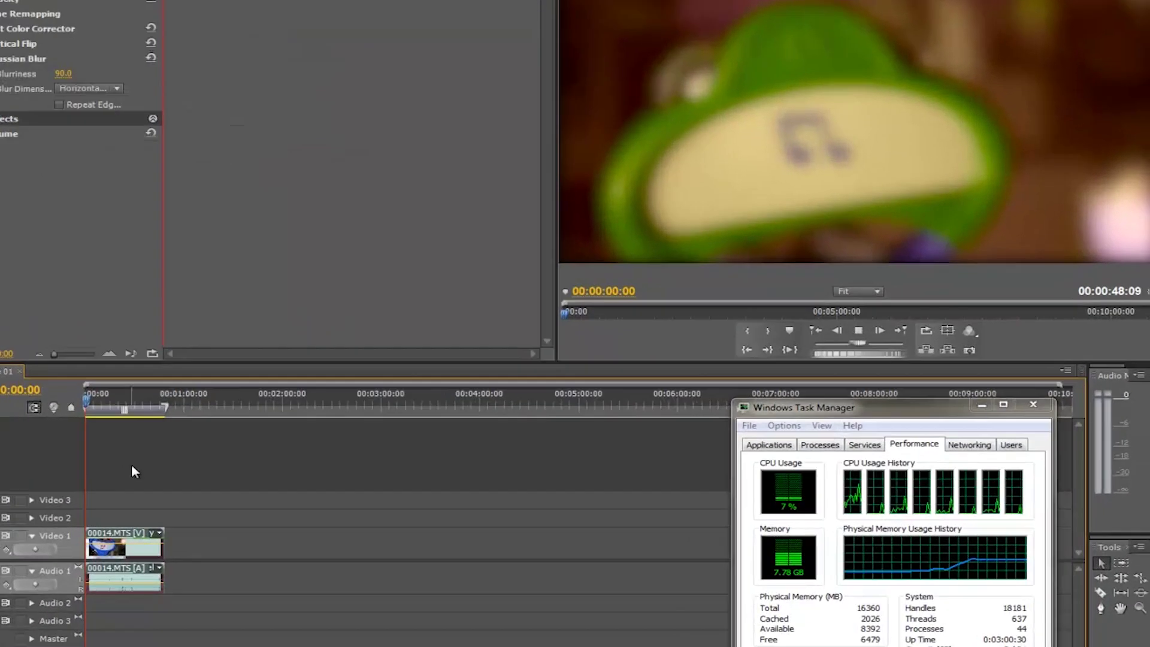
key("space")
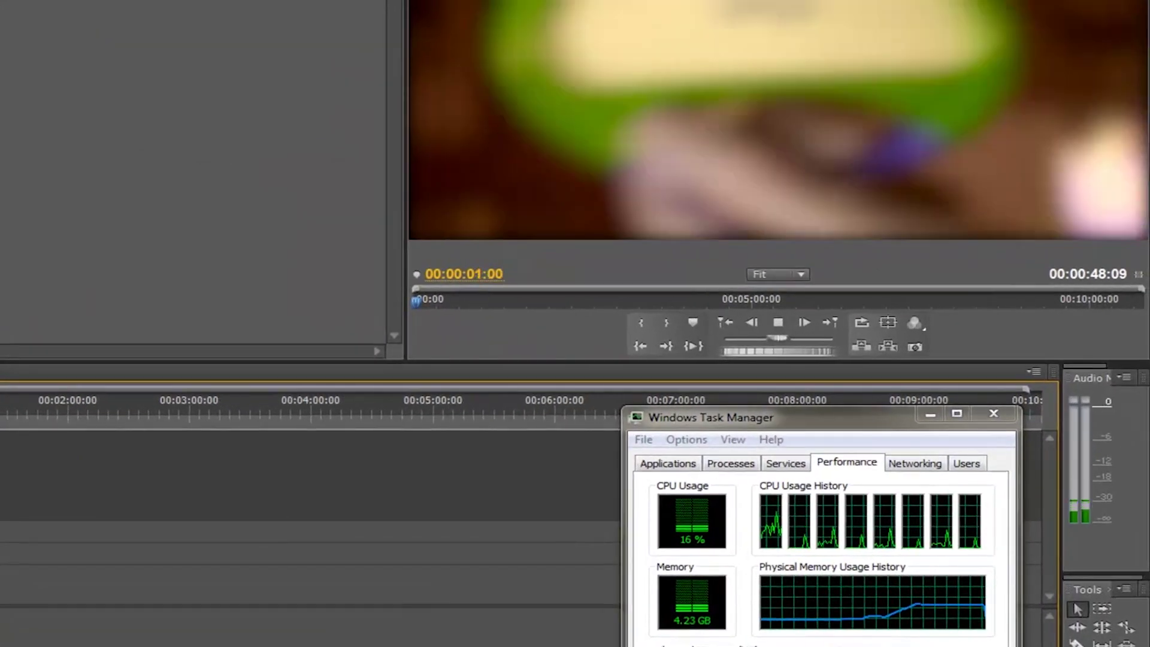